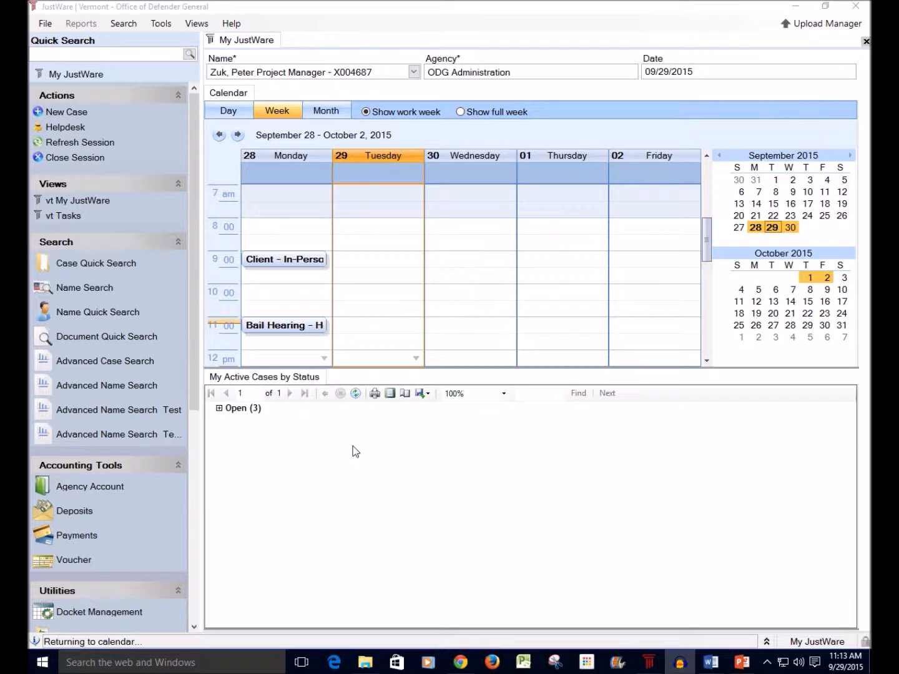
Step: Run a quick search on the client's last name and open the client's name record
click(83, 51)
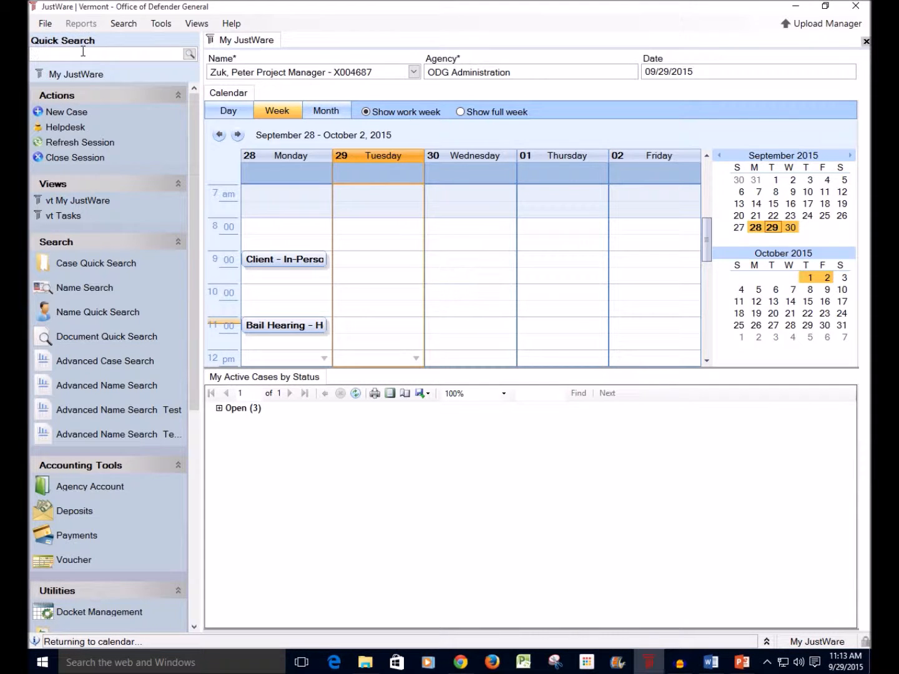
text(Hubble)
click(188, 55)
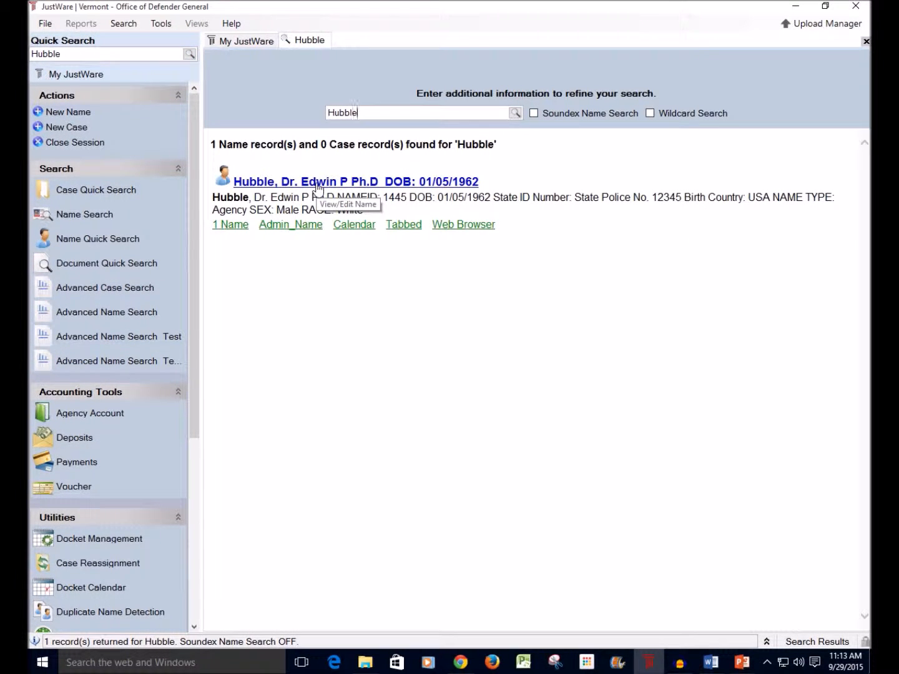
click(318, 183)
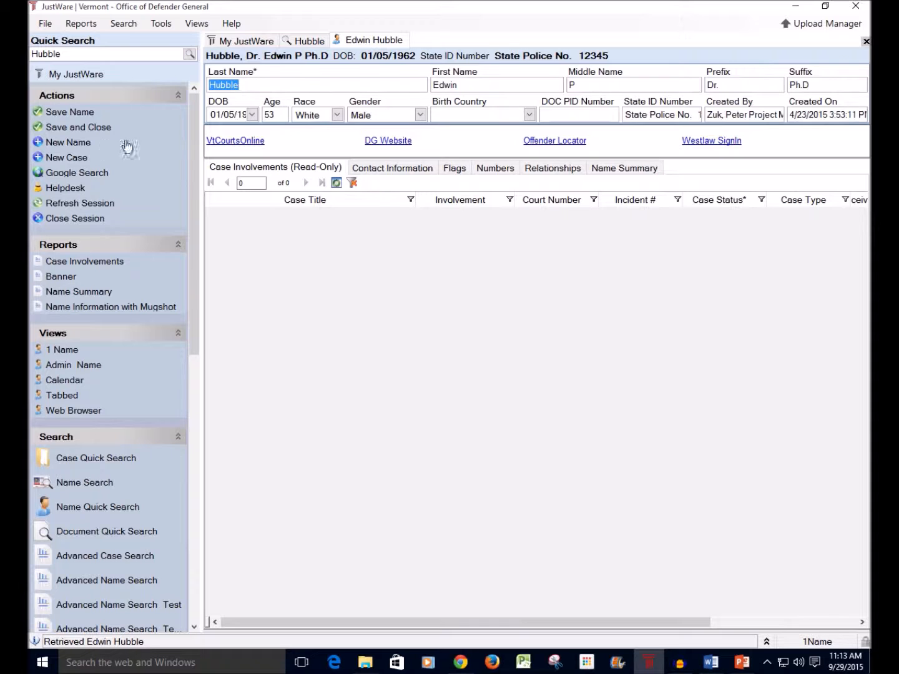
Step: Create a new case of type Criminal from the client's name record
click(73, 160)
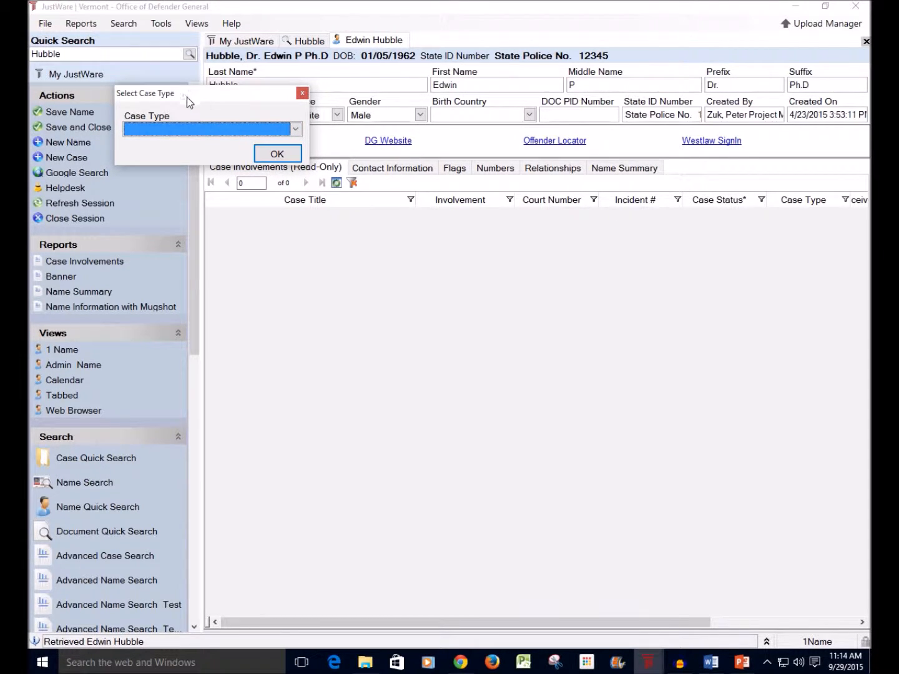
click(296, 129)
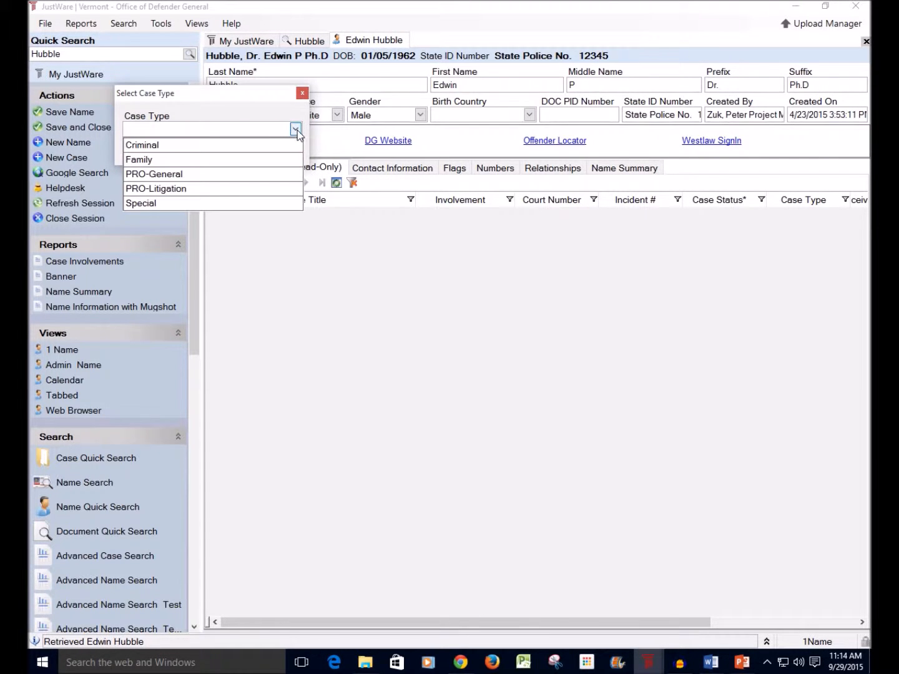
click(196, 145)
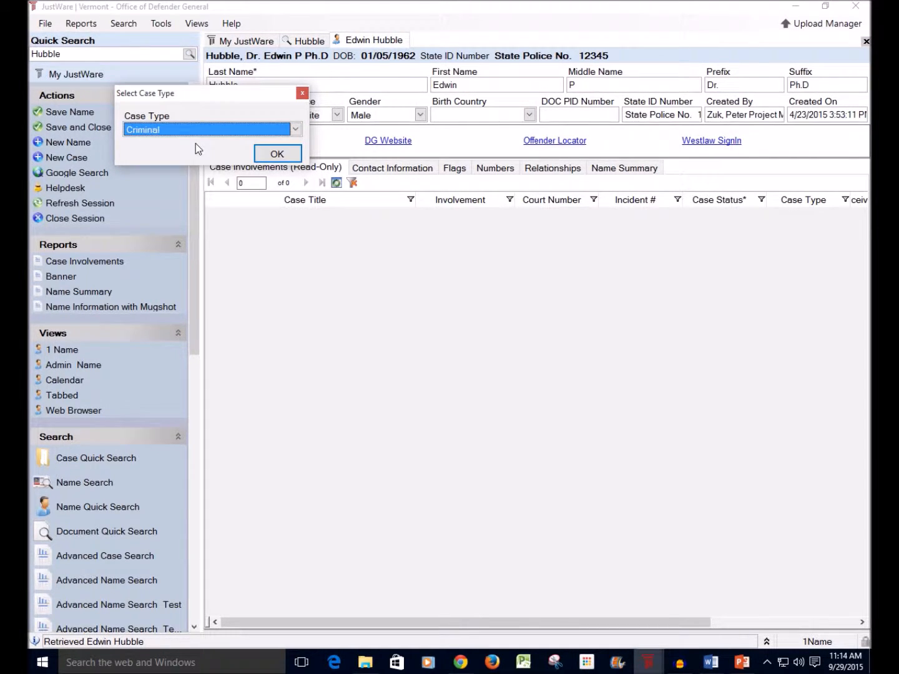
click(275, 154)
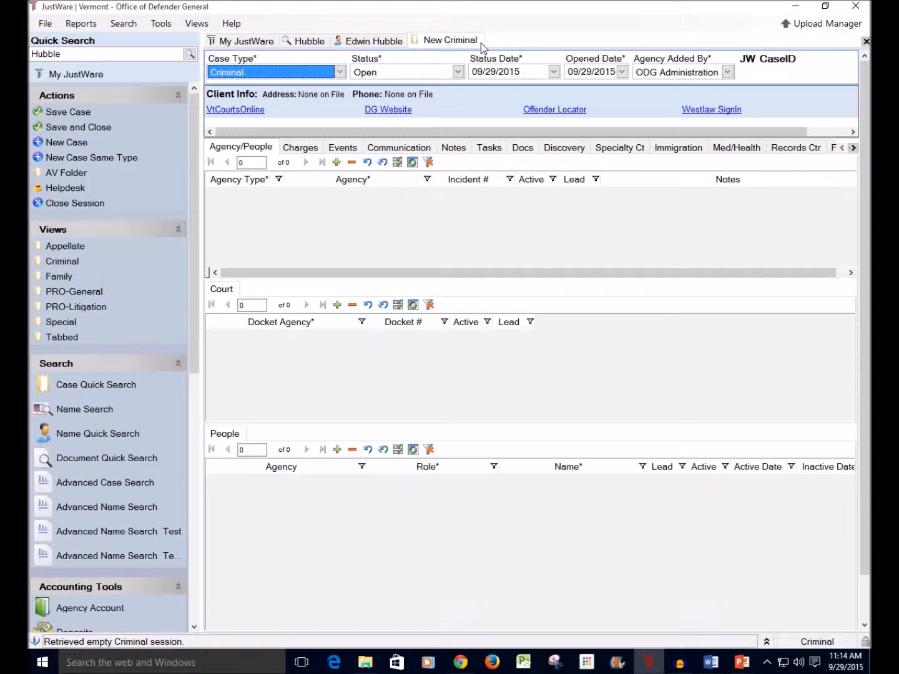
Step: Review the new case's header fields and its Agency/People, Court and People sections
click(269, 60)
click(397, 62)
click(253, 153)
click(260, 289)
click(622, 78)
click(256, 151)
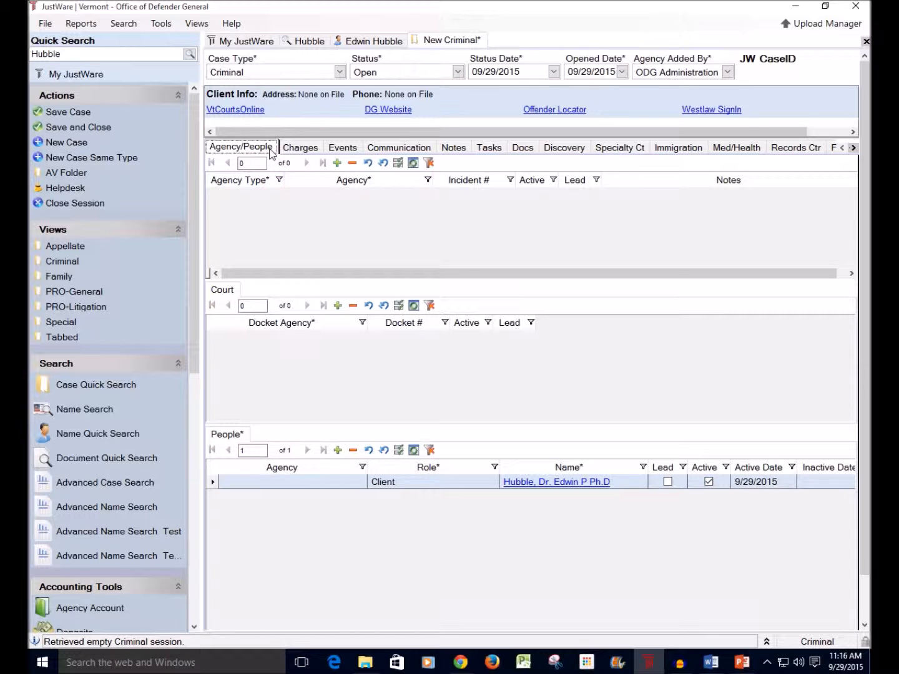
click(236, 295)
click(227, 434)
key(ctrl)
key(ctrl)
key(ctrl)
Step: Add a Prosecutor agency record to the case with Chittenden County State's Attorney as the agency
click(337, 166)
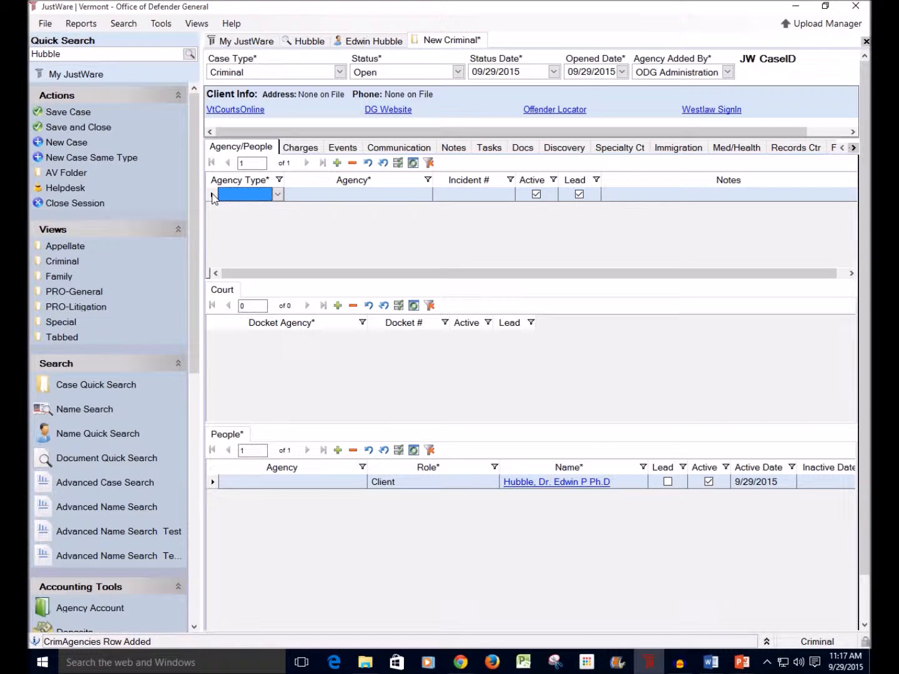
click(279, 195)
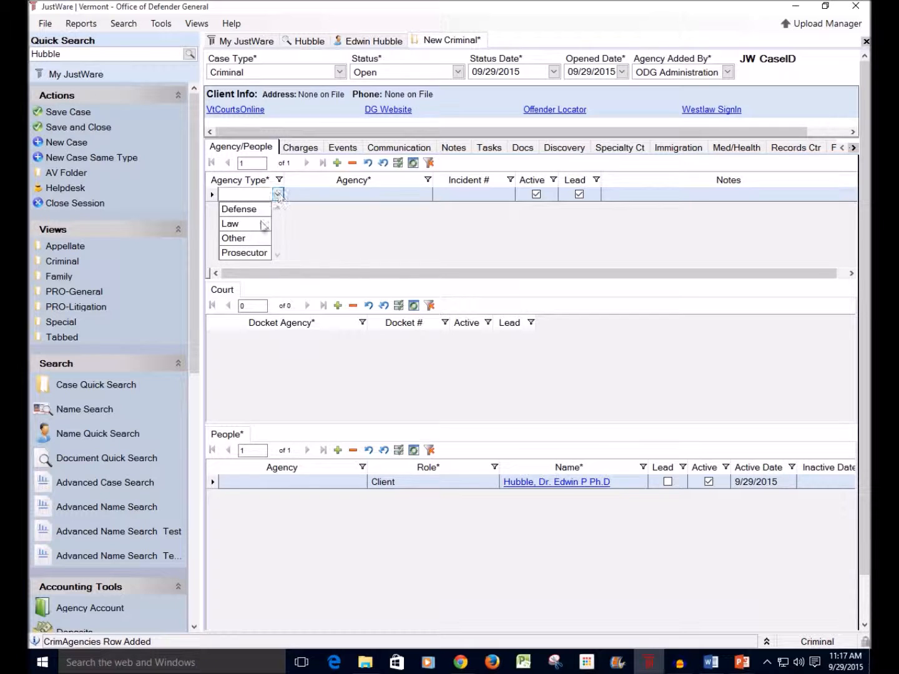
click(256, 254)
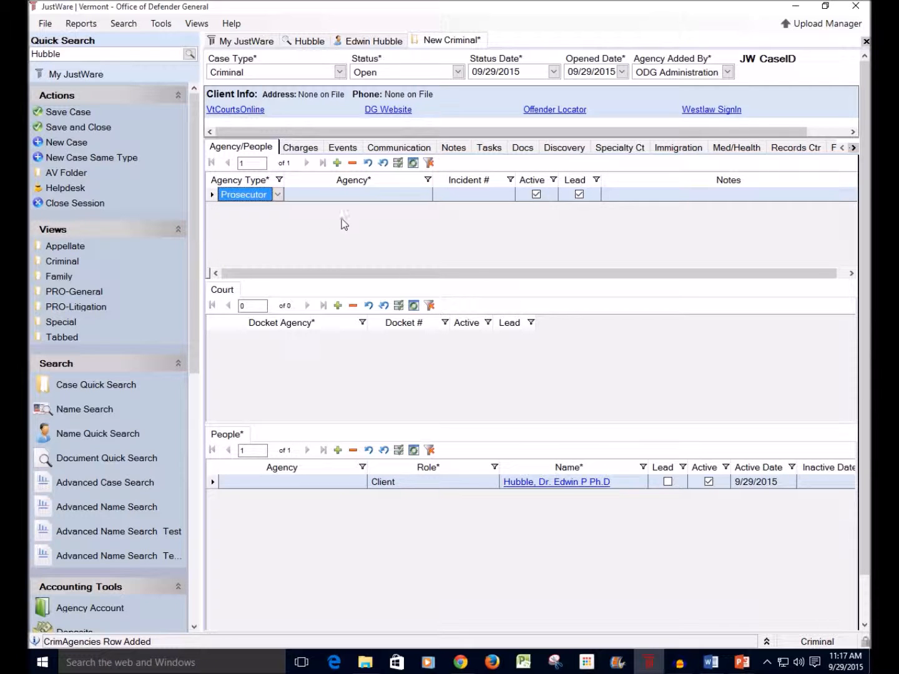
click(351, 199)
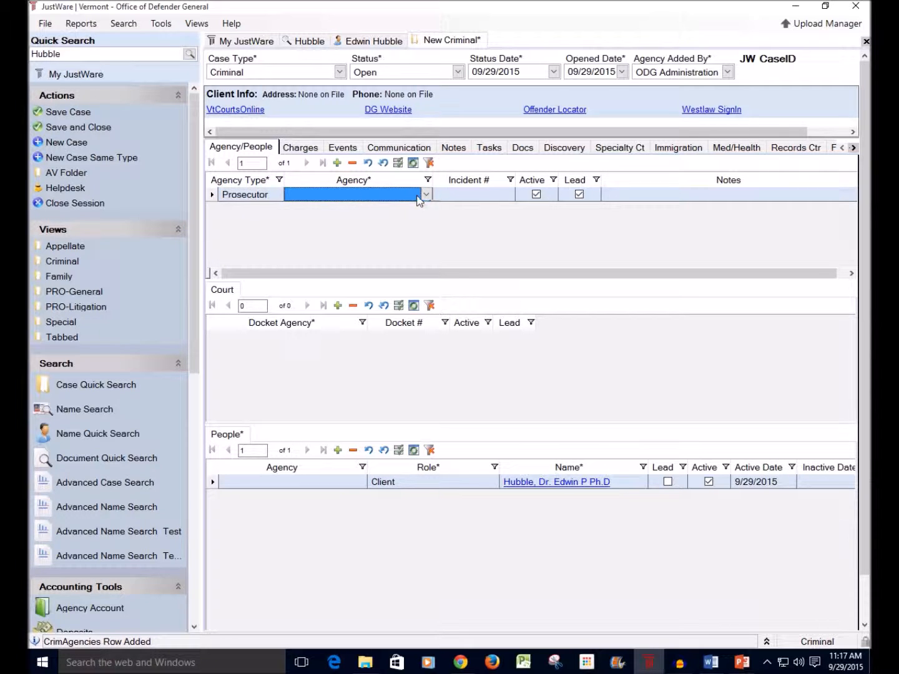
click(427, 195)
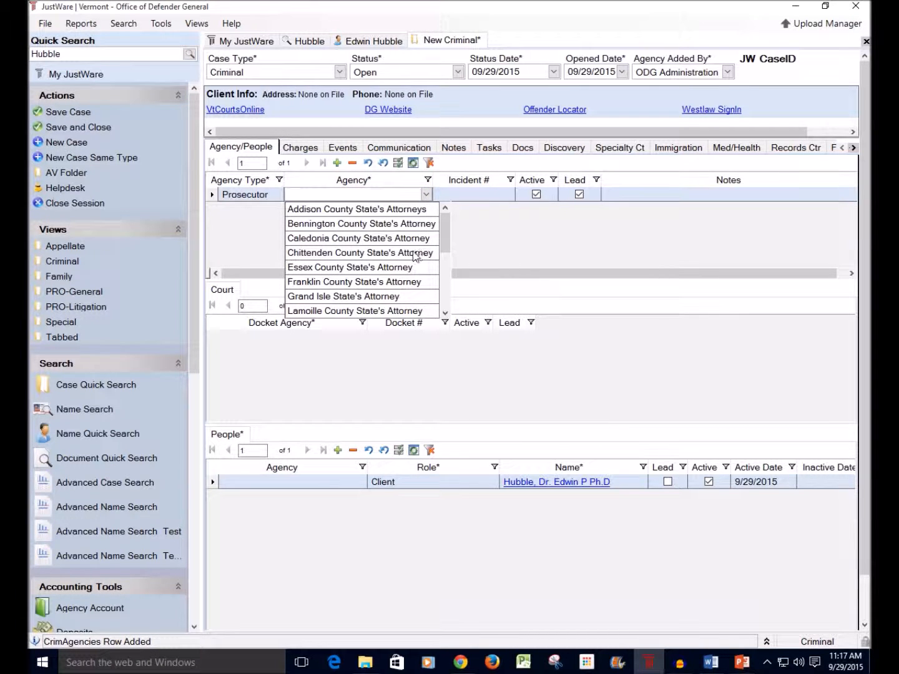
click(413, 253)
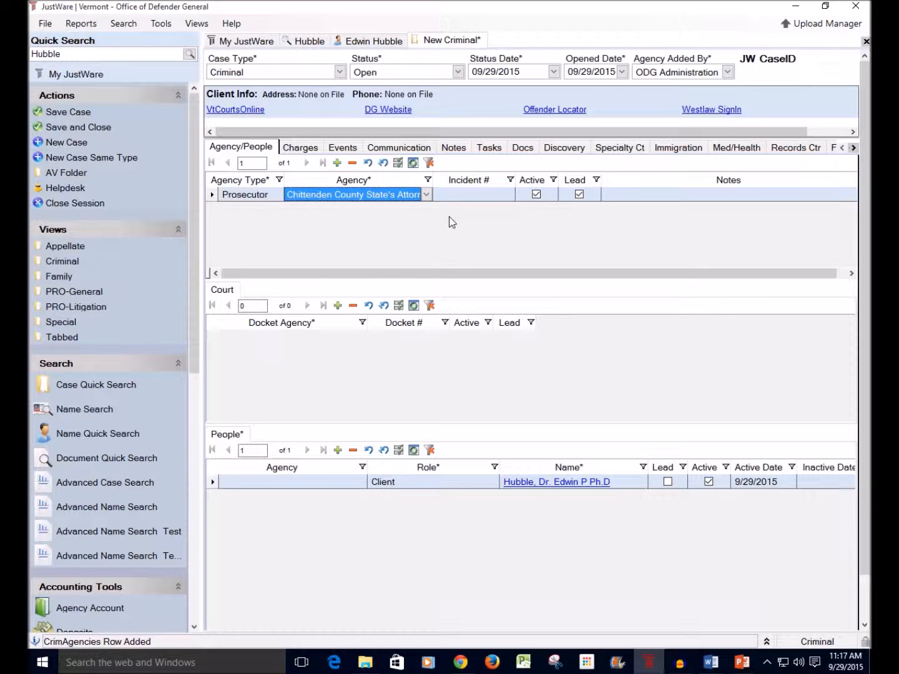
key(Tab)
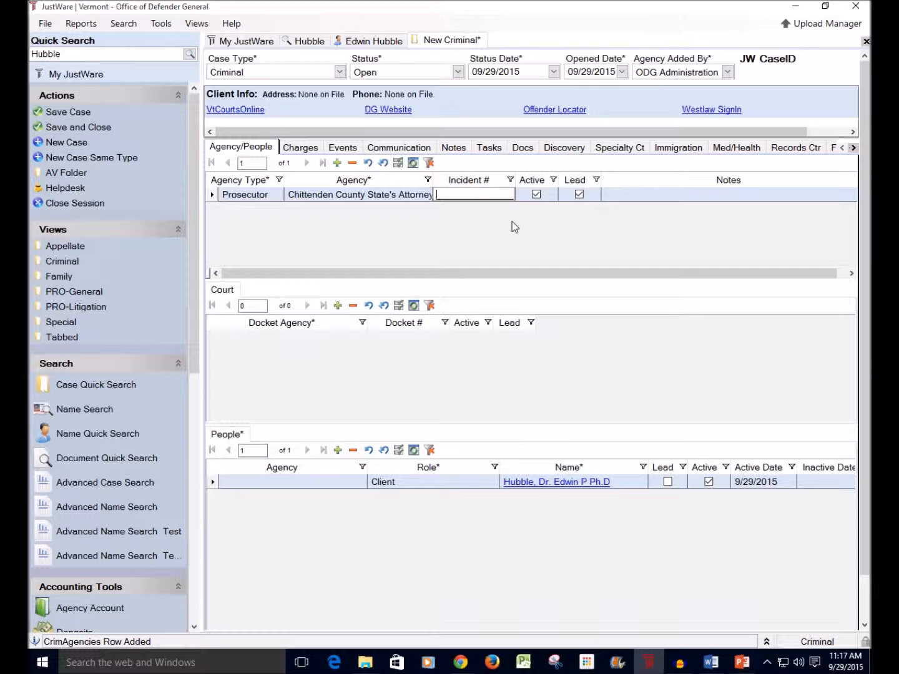
key(Tab)
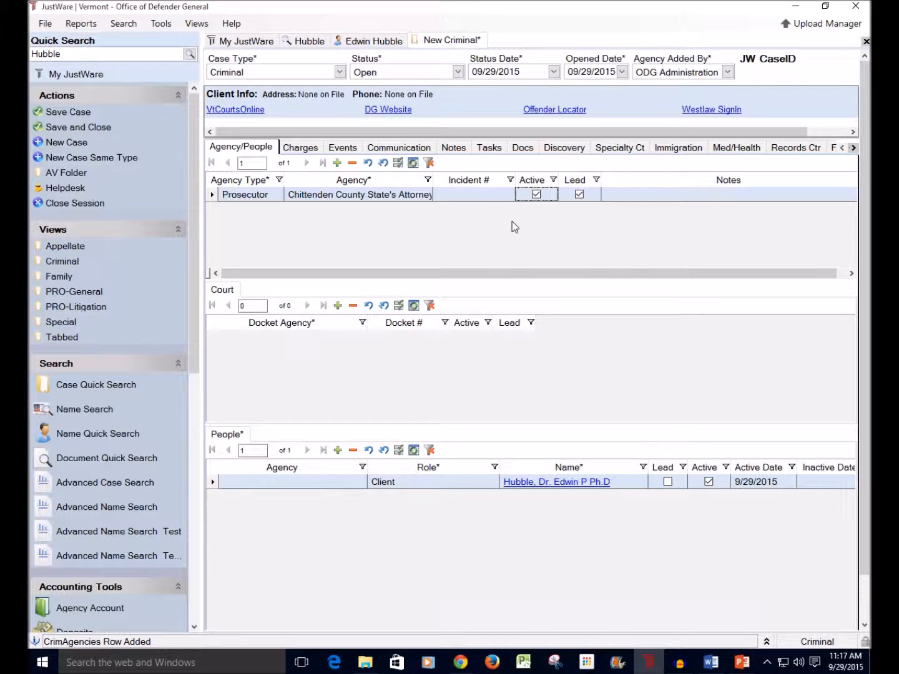
key(Tab)
key(Tab)
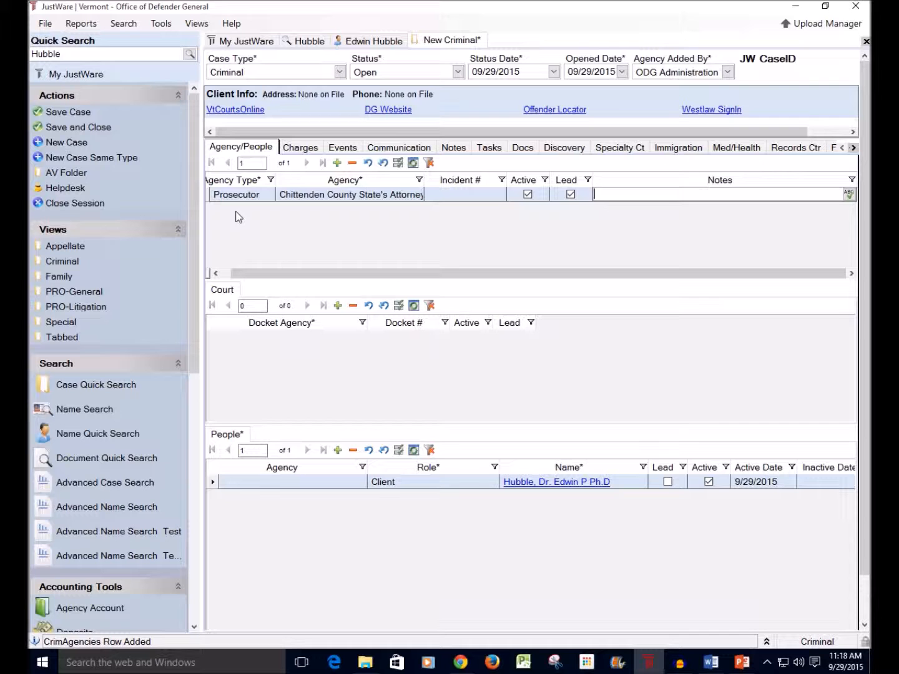
Step: Add a second agency record of type Defense with Chittenden Public Defender Office as the agency
key(Tab)
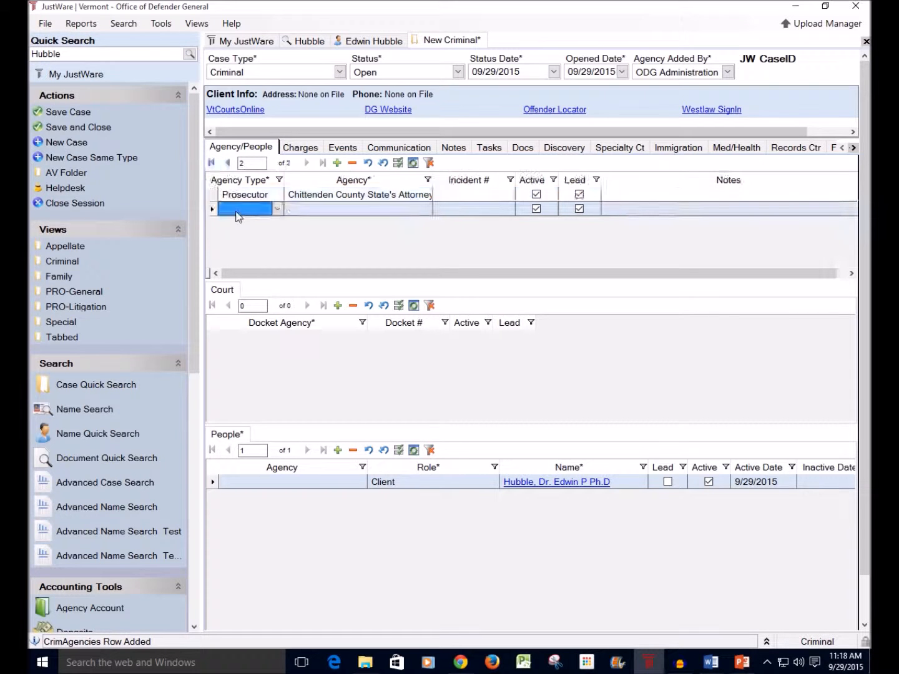
click(278, 209)
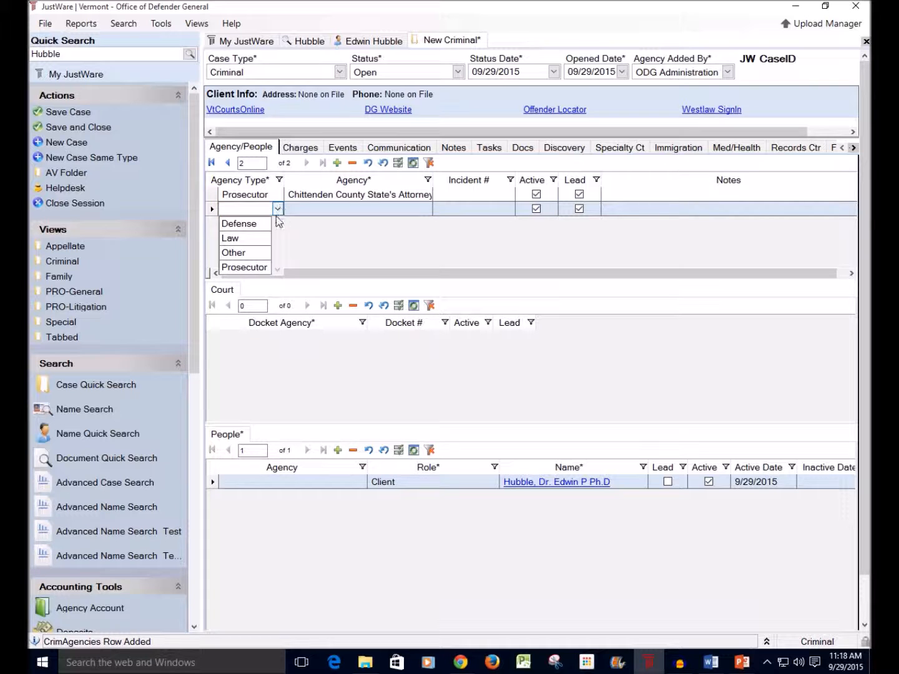
click(252, 224)
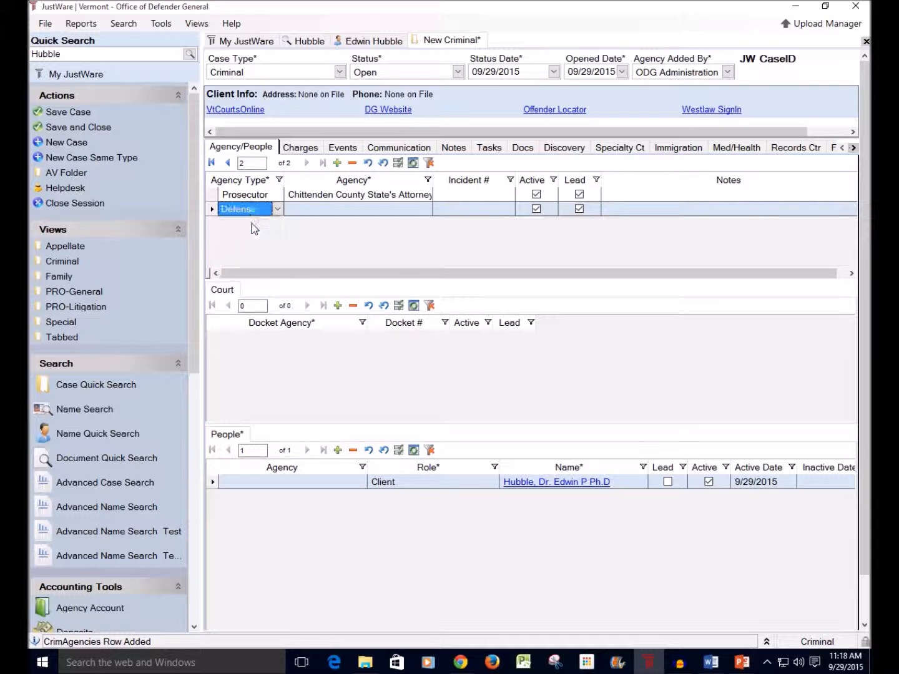
click(321, 210)
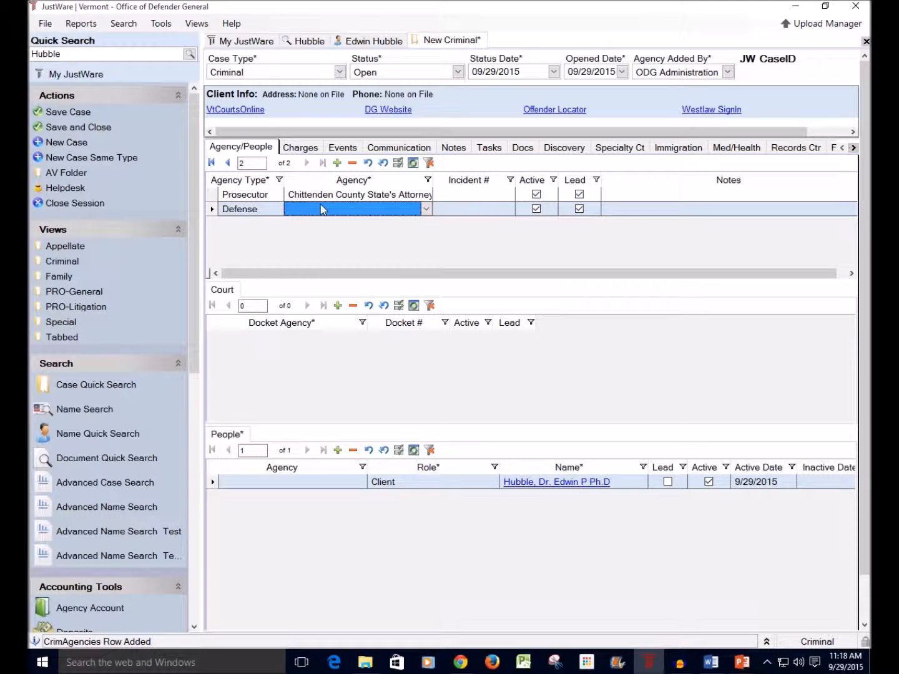
click(426, 209)
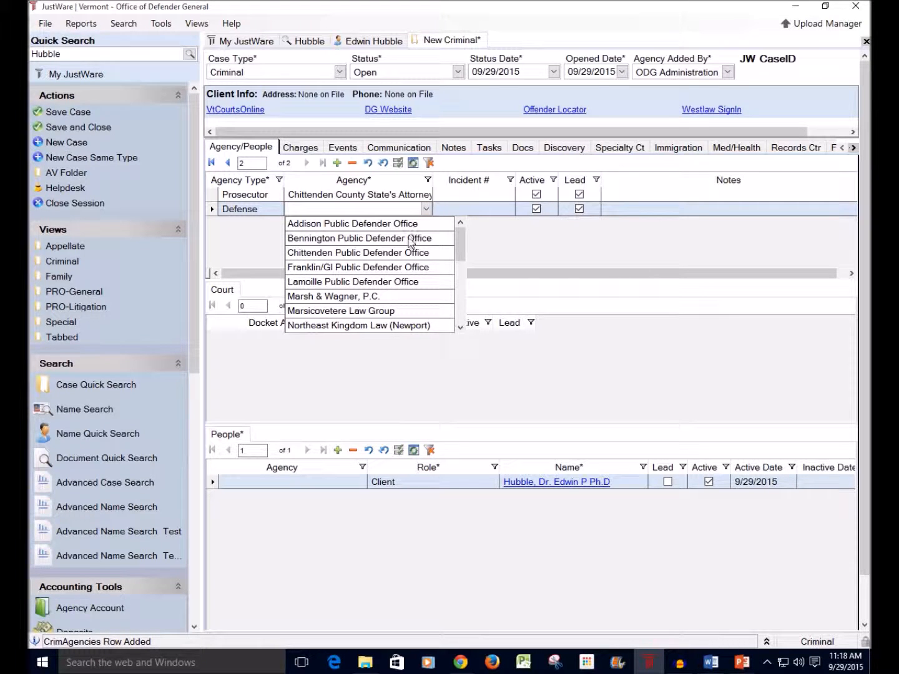
click(408, 253)
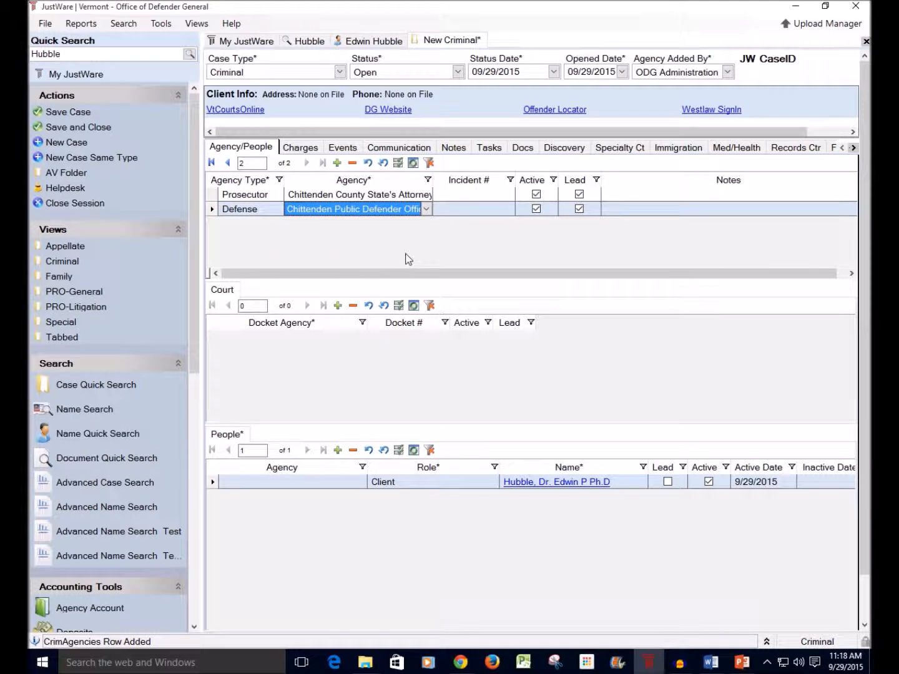
key(Tab)
key(Tab)
key(Tab)
key(Tab)
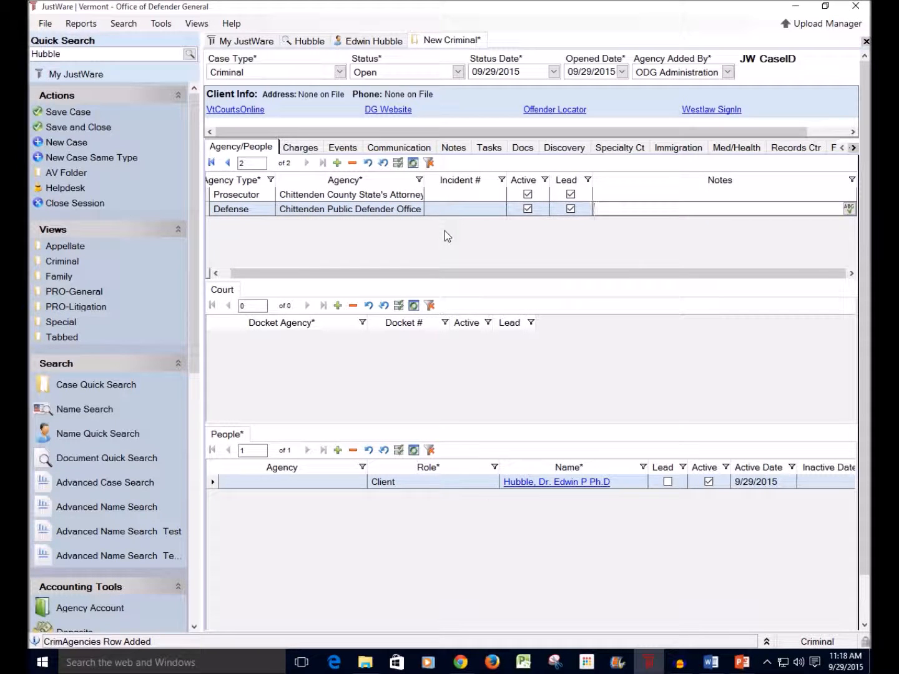
Step: Add a third agency record of type Law with Burlington Police Department as the agency
key(Tab)
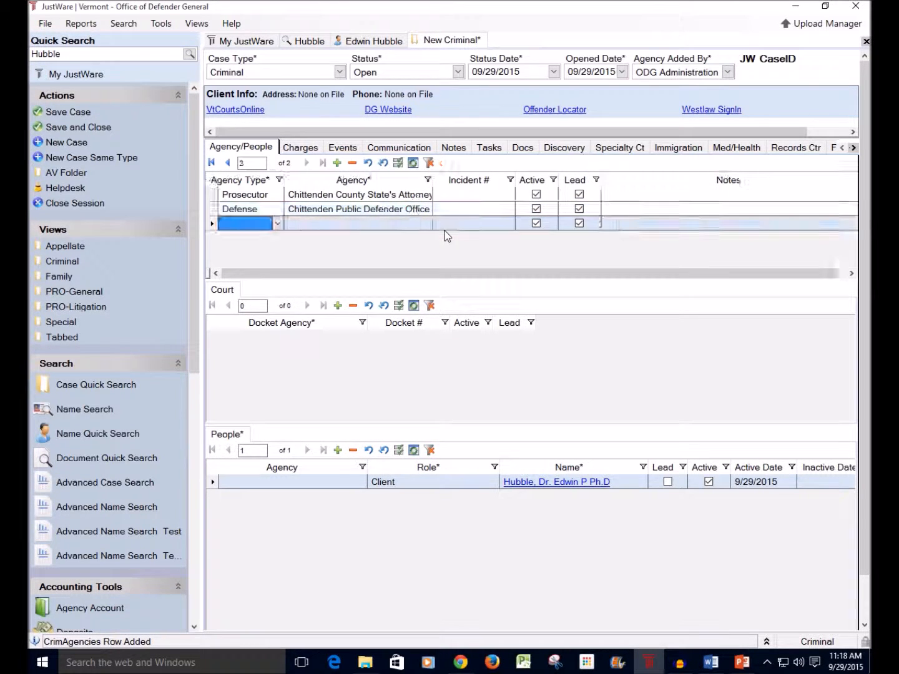
click(279, 223)
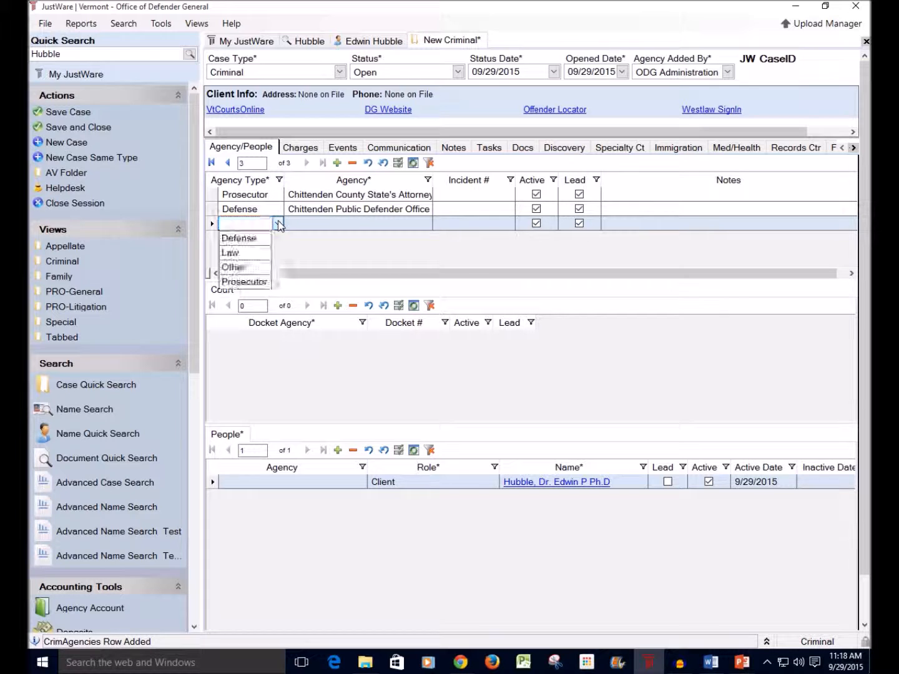
click(251, 252)
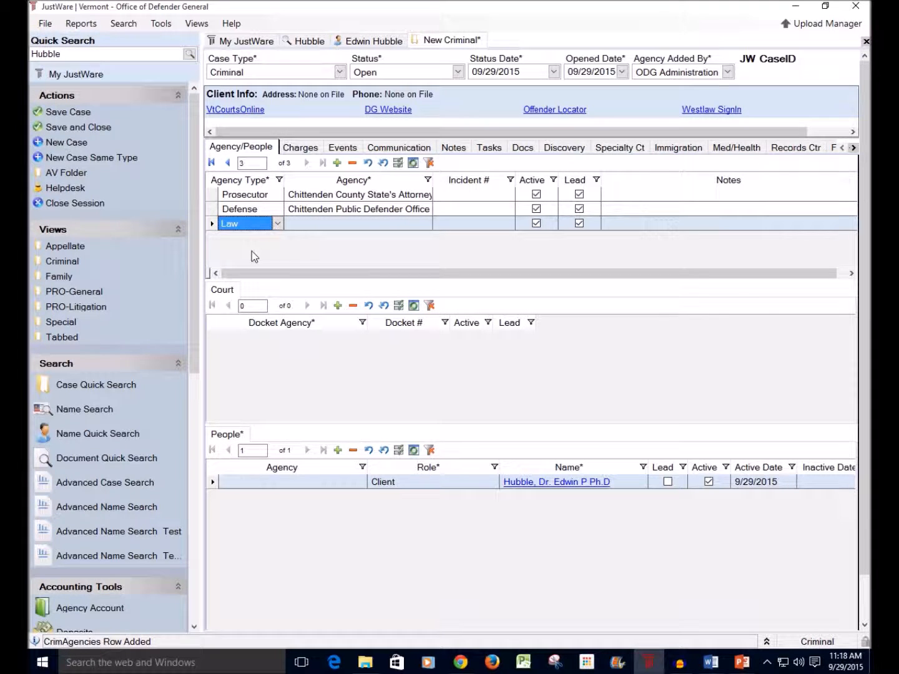
click(312, 223)
click(425, 225)
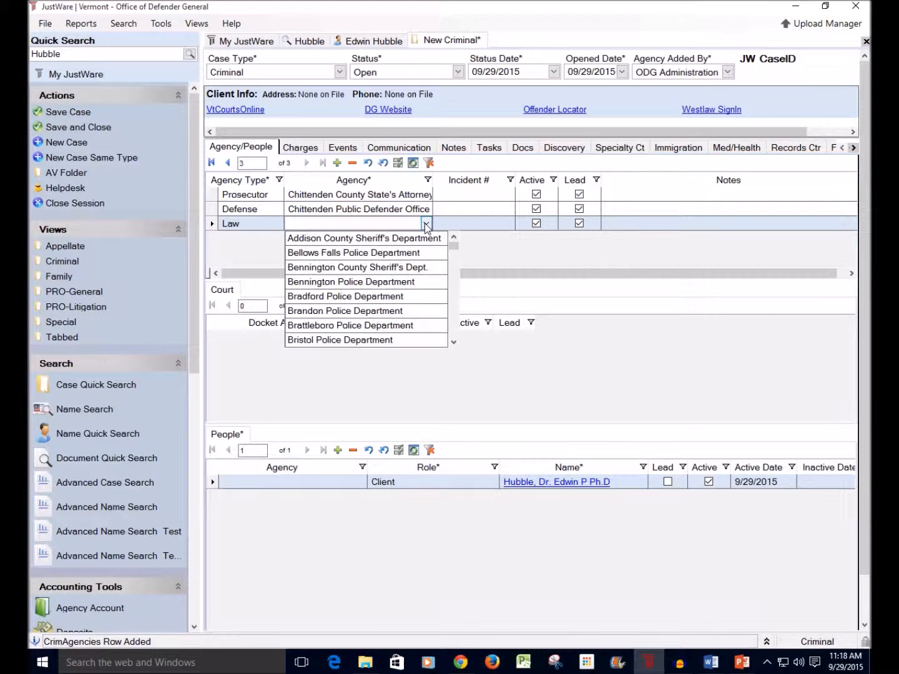
click(454, 342)
click(454, 343)
click(454, 342)
click(454, 342)
click(381, 297)
key(Tab)
key(Tab)
key(Tab)
key(Tab)
key(Tab)
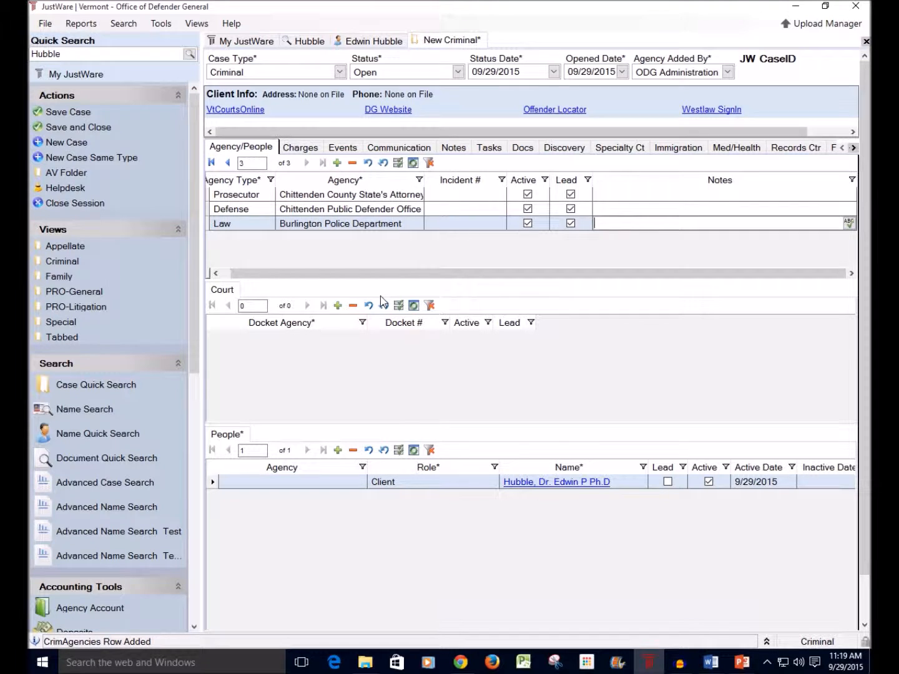
Step: Add a fourth agency record of type Other with Green Mountain Psychiatric Care as the agency
click(278, 239)
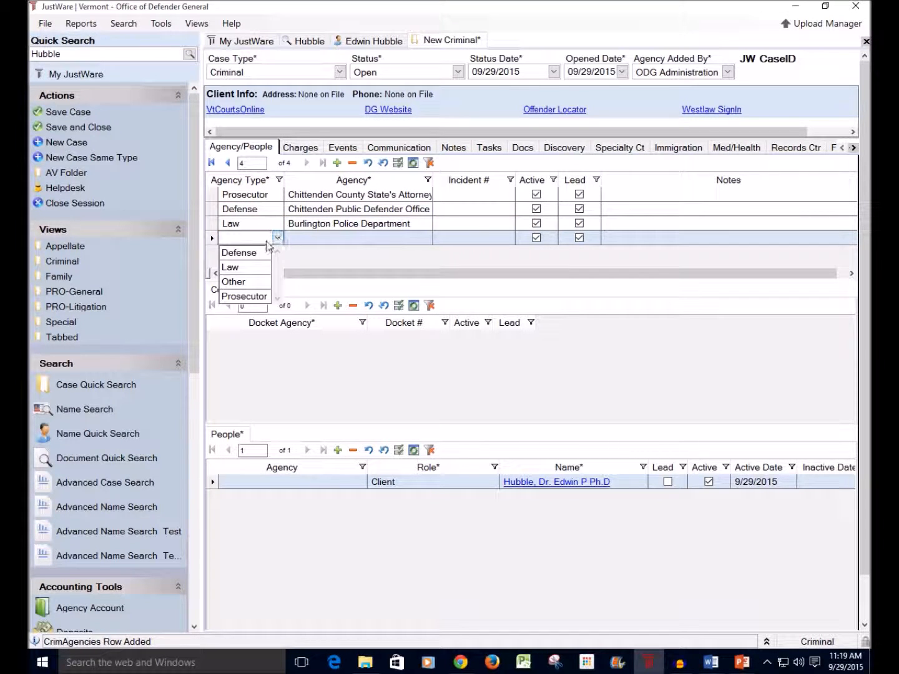
click(262, 281)
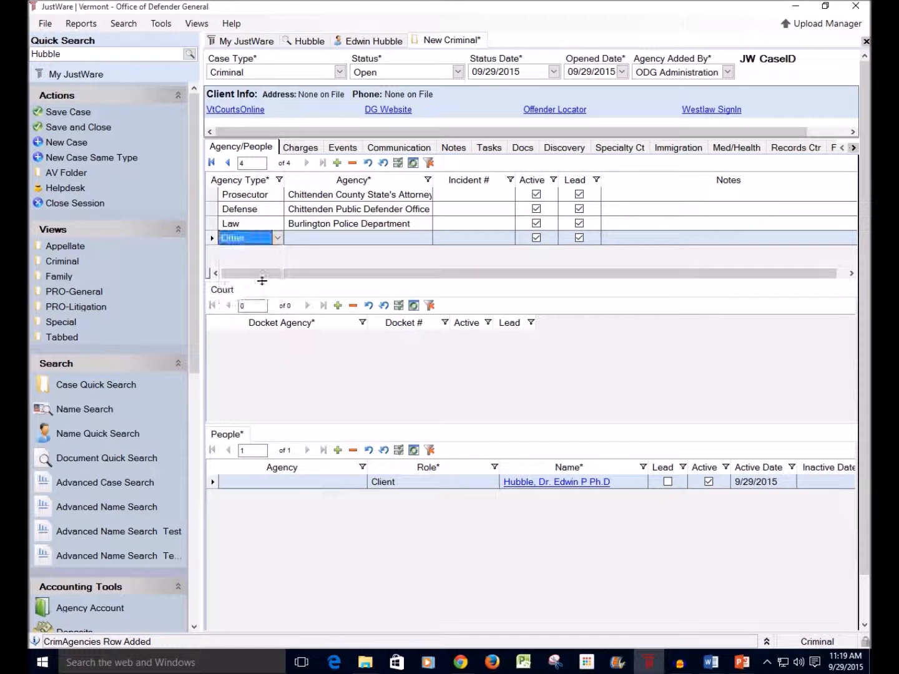
click(325, 241)
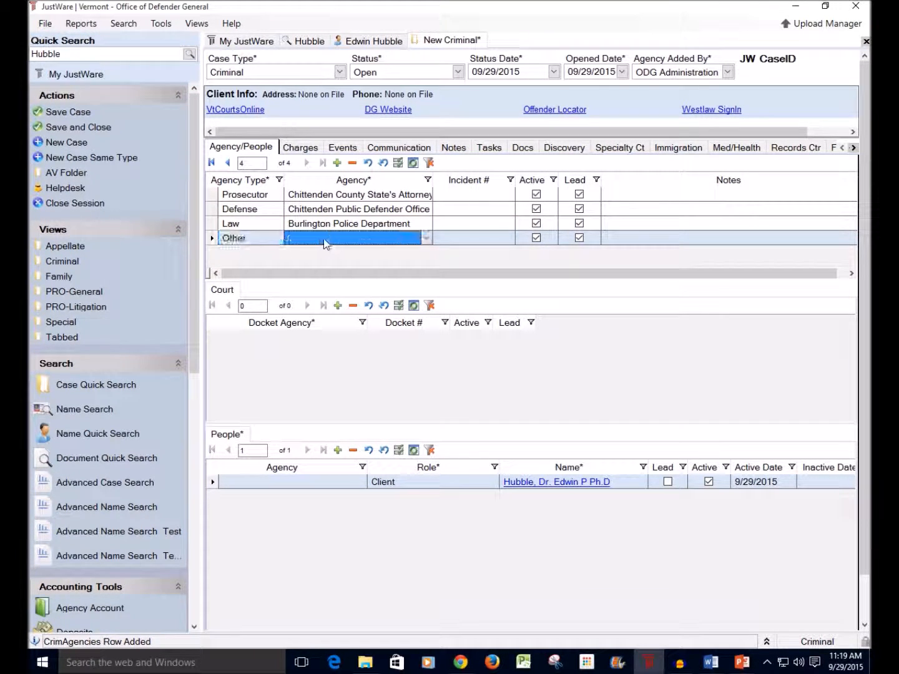
click(426, 238)
drag(447, 261, 453, 314)
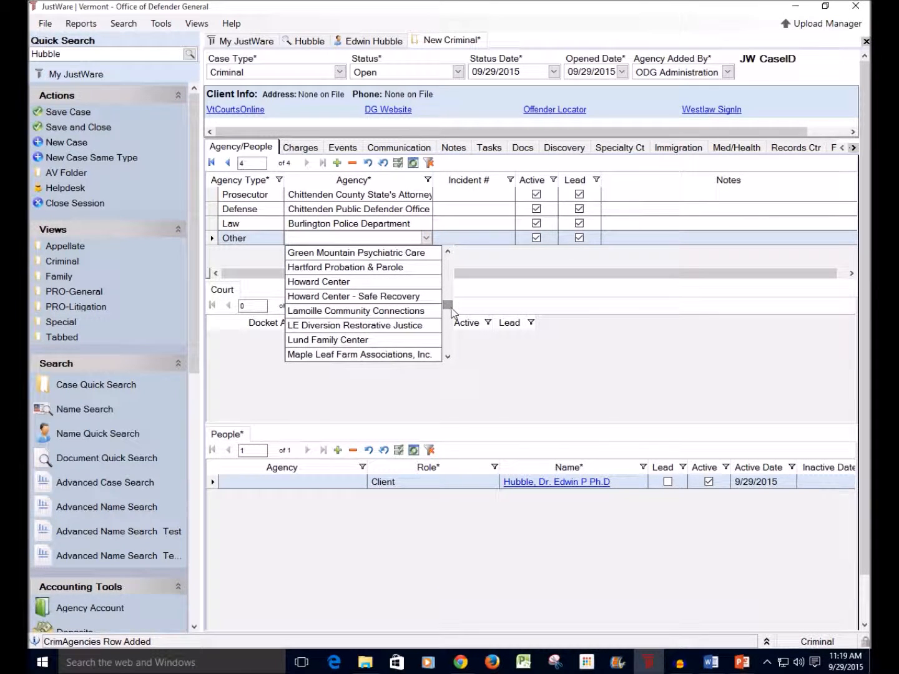
click(389, 252)
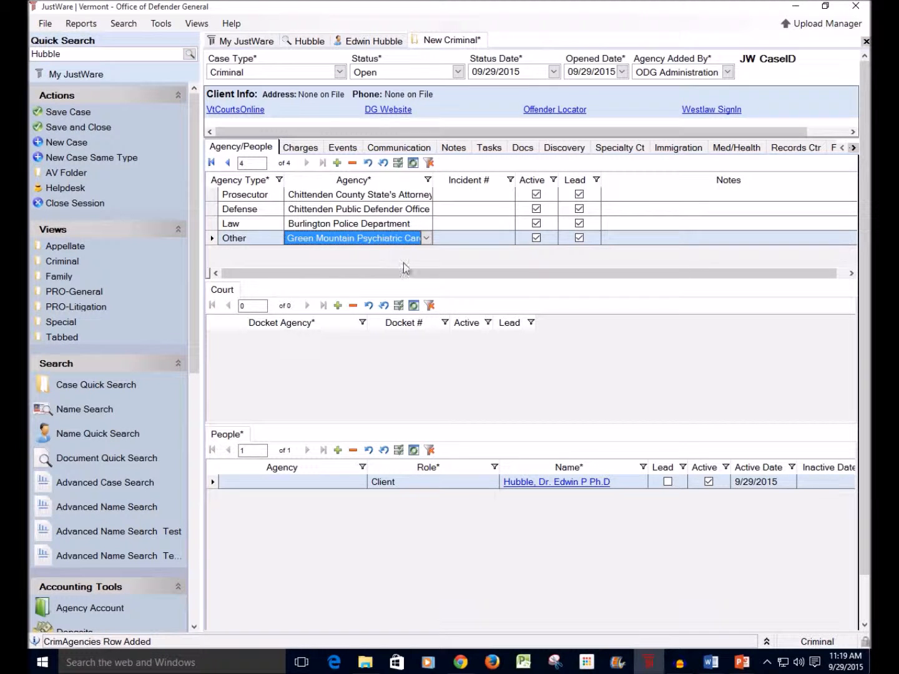
key(Tab)
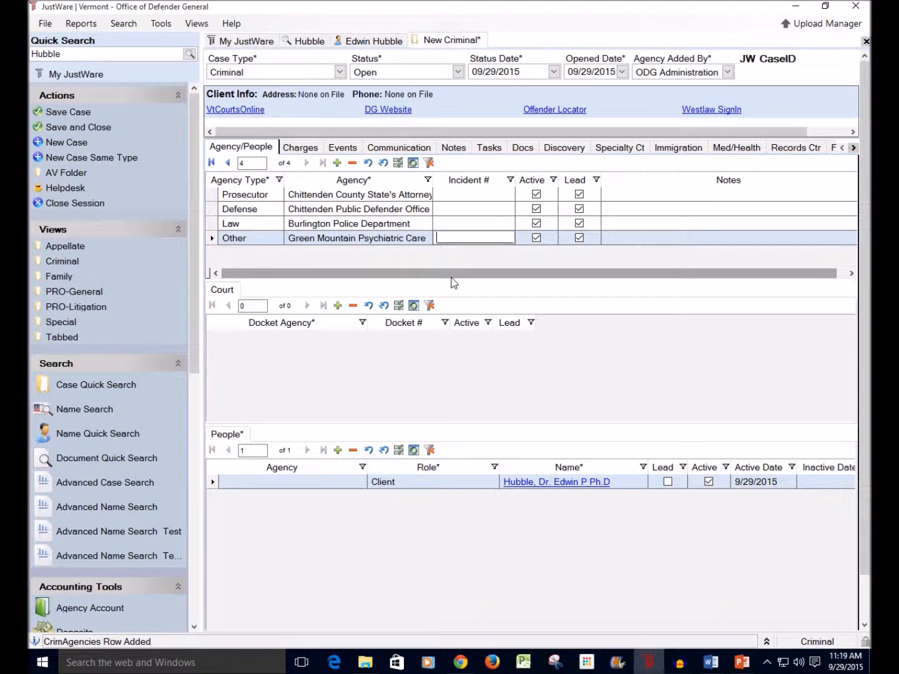
key(Tab)
key(Tab)
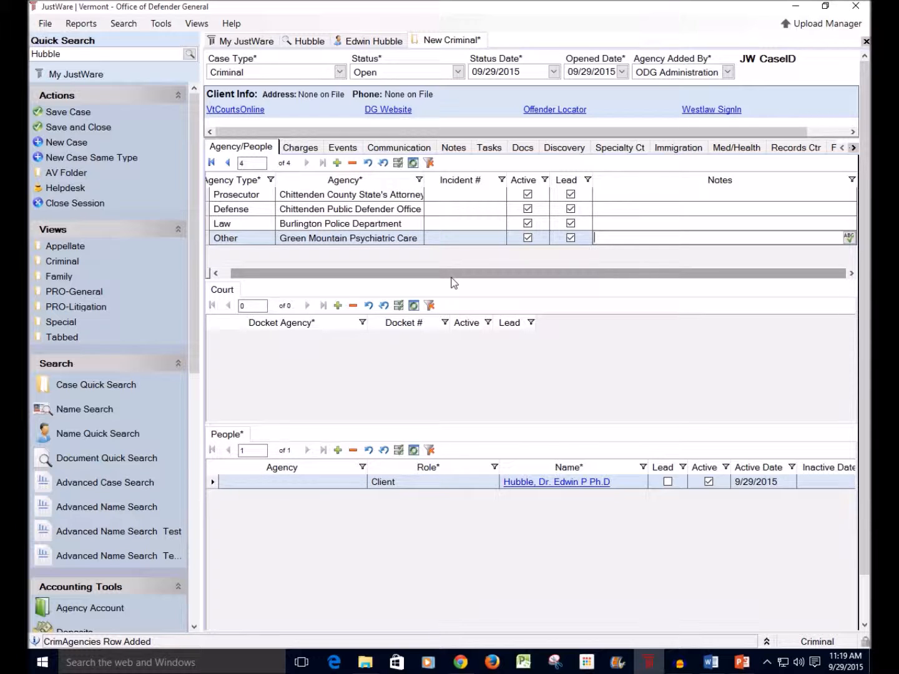
click(237, 323)
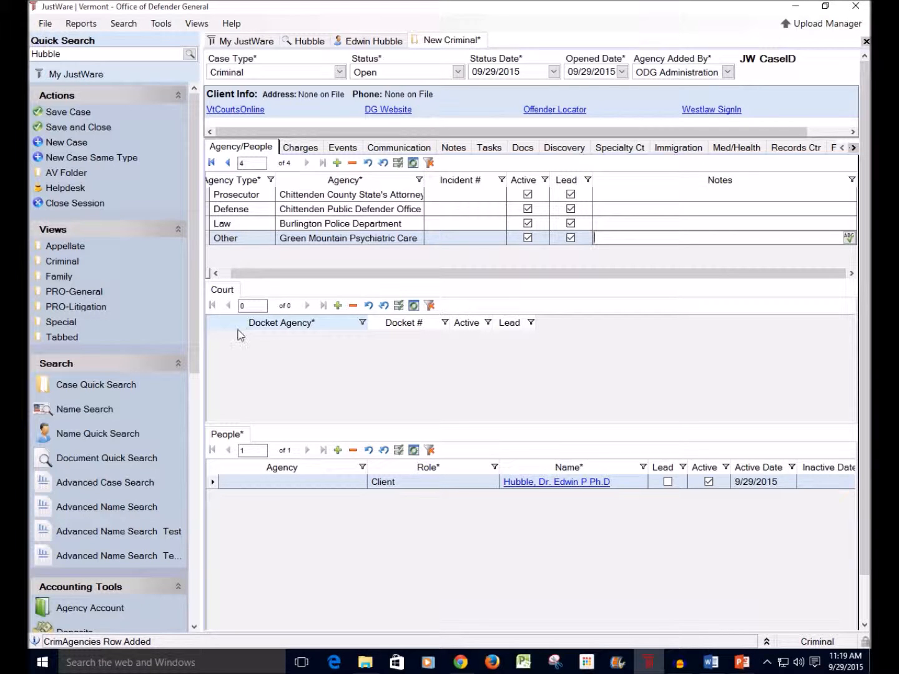
click(226, 470)
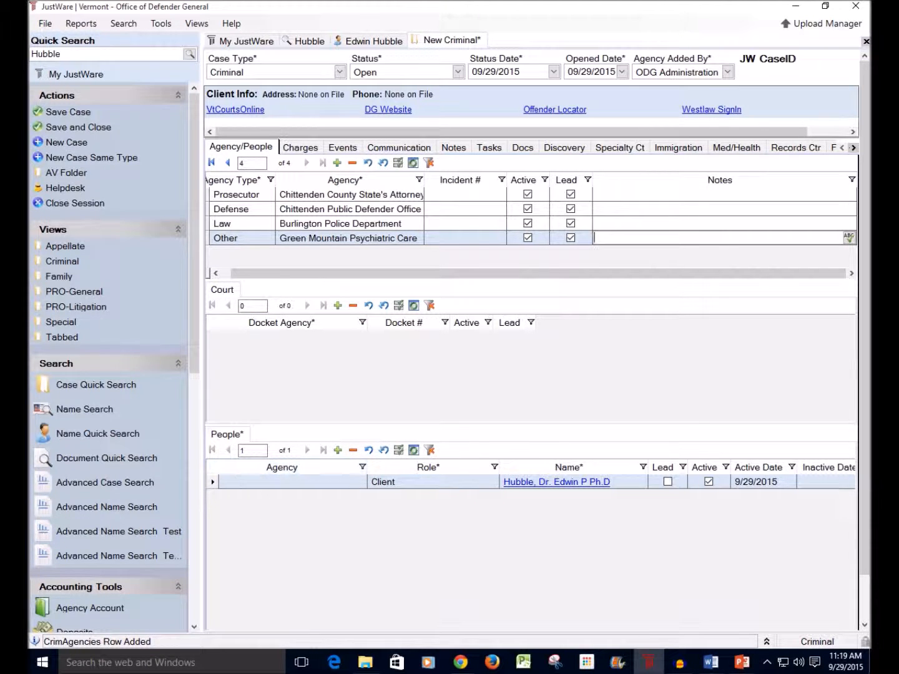